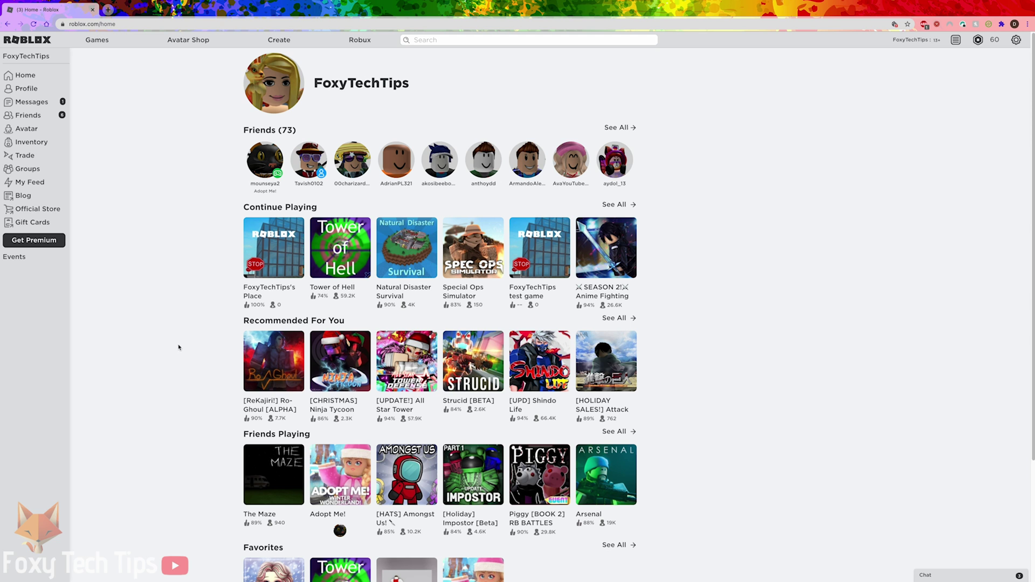
Step: Go to the Roblox account Settings page from the gear menu
click(26, 88)
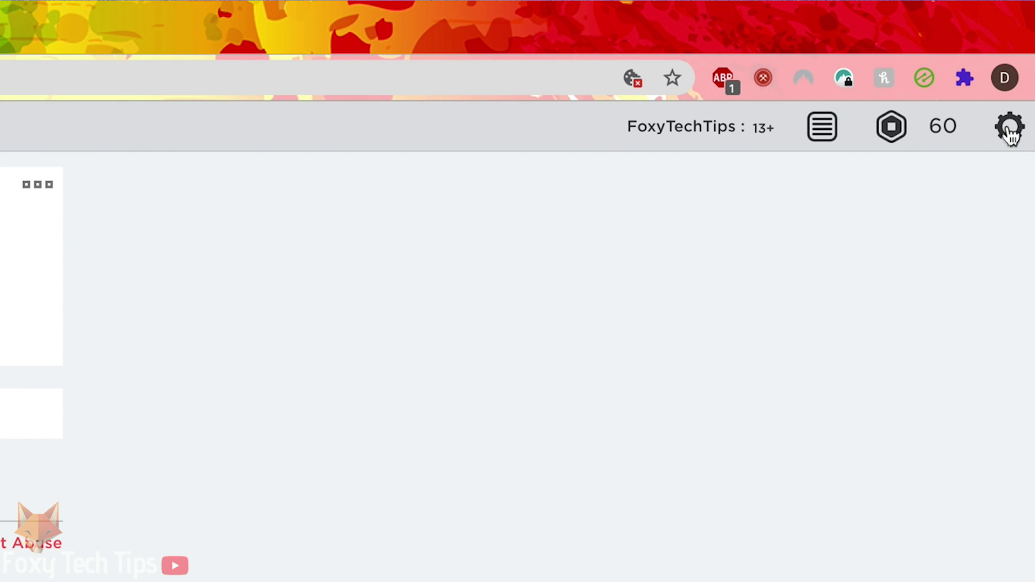
click(1016, 42)
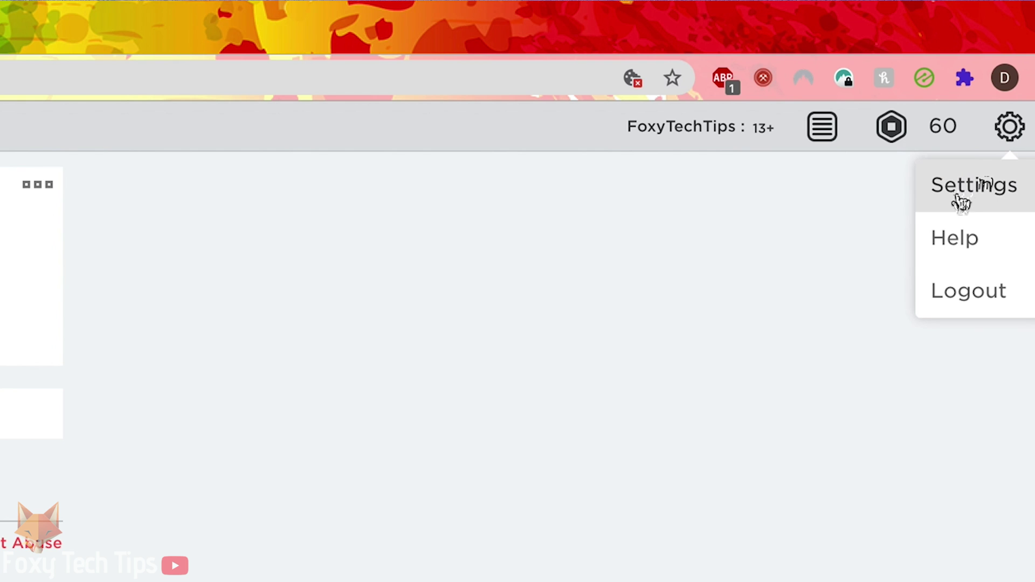
click(1001, 194)
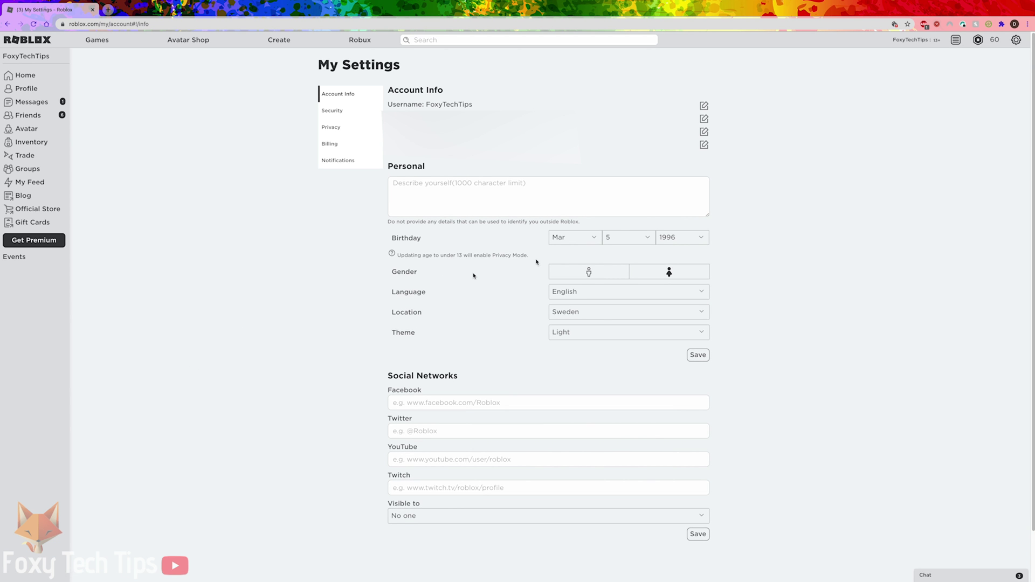
Step: Set the birthday to Jul 12, initially picking 1995 as the year
click(595, 238)
click(559, 281)
click(627, 237)
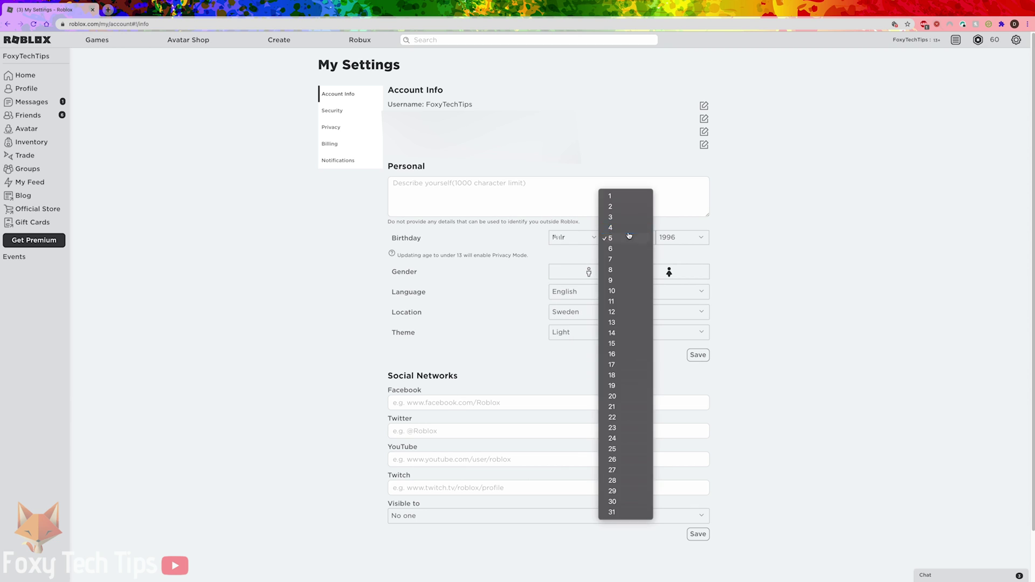
click(604, 314)
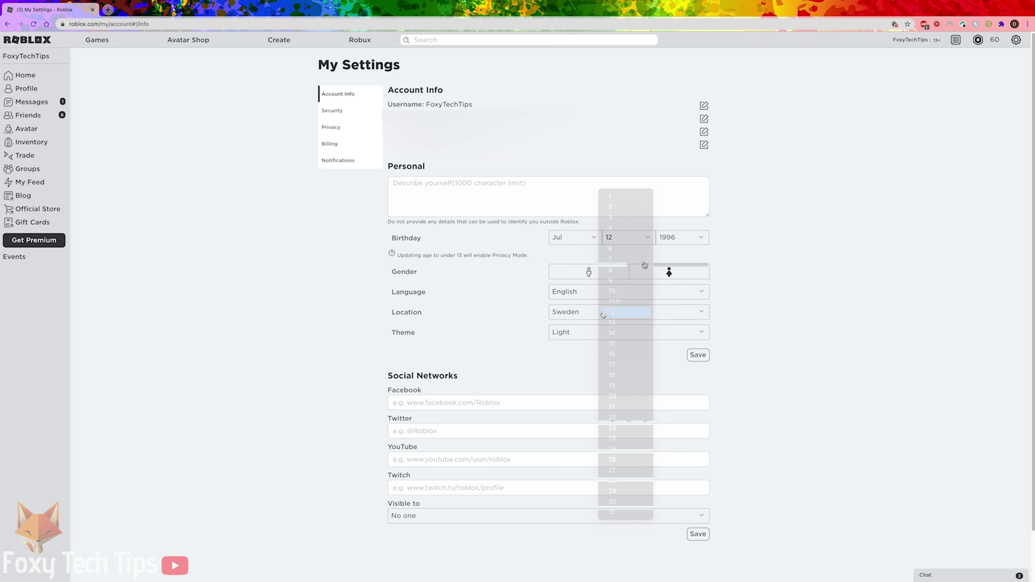
click(678, 238)
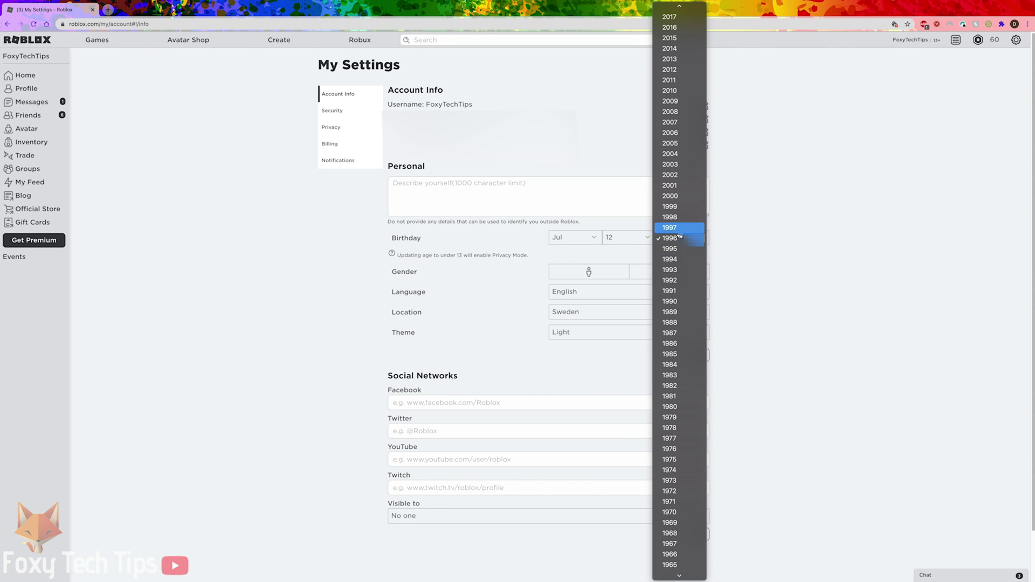
click(678, 249)
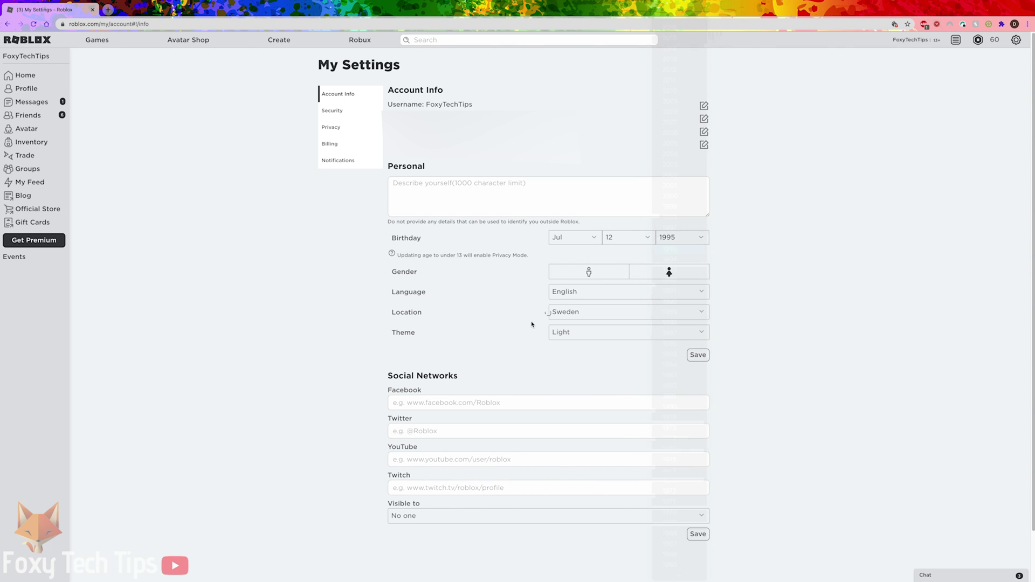
Step: Switch the site theme to Dark and save the settings
click(586, 332)
click(574, 324)
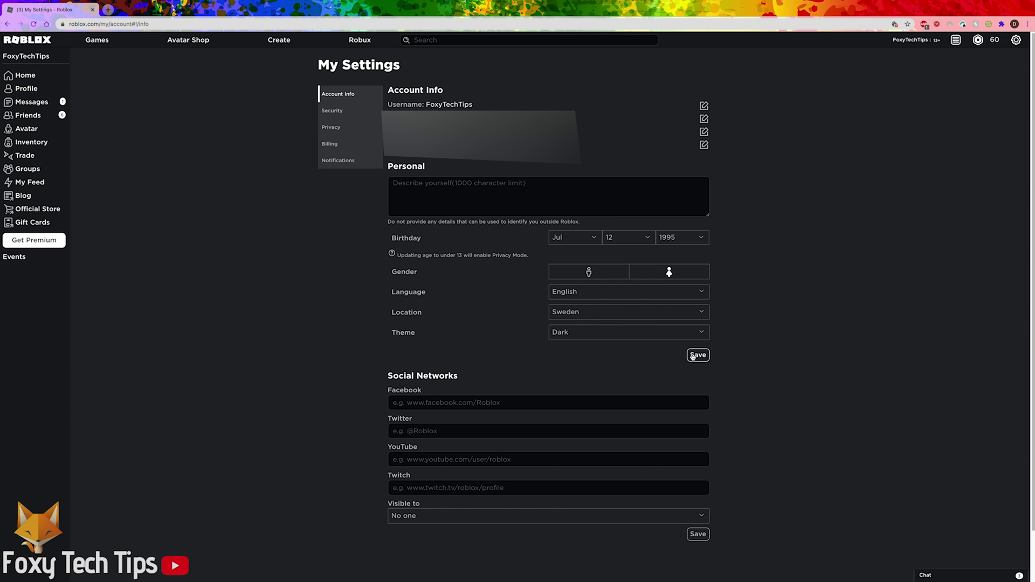
click(694, 355)
click(517, 331)
Step: Correct the birth year to 1992 and save again
click(697, 238)
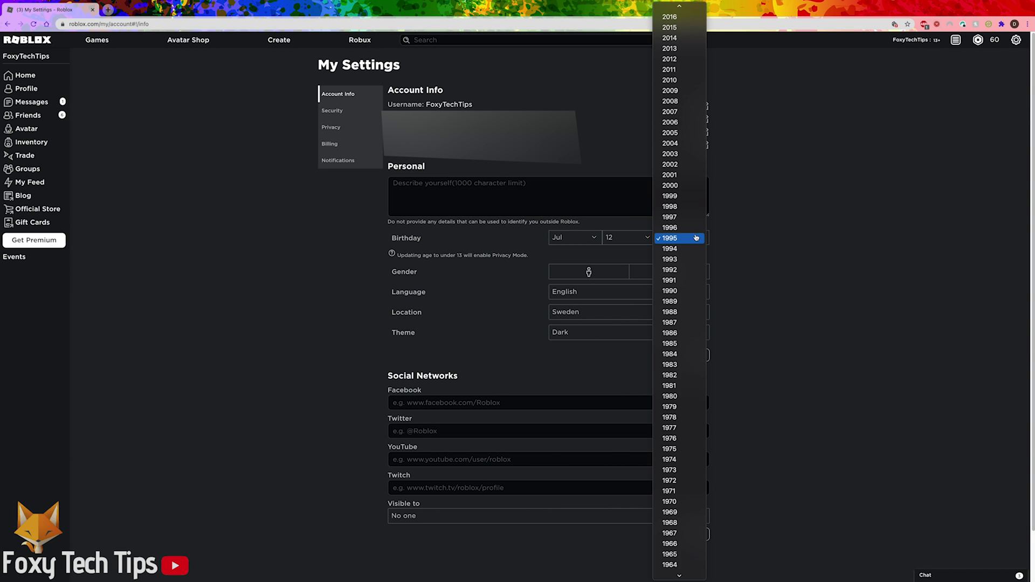
click(695, 238)
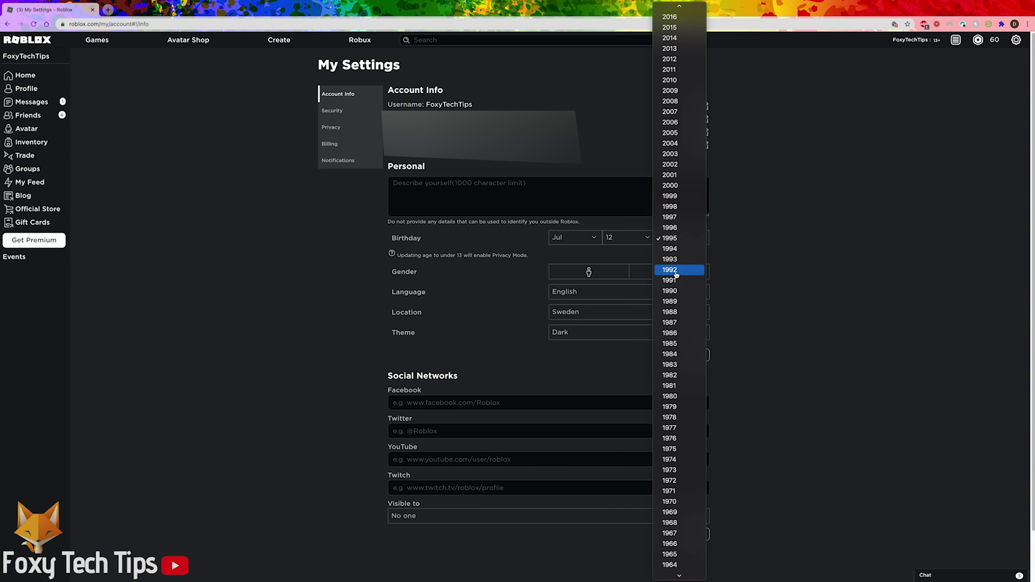
click(677, 270)
click(694, 354)
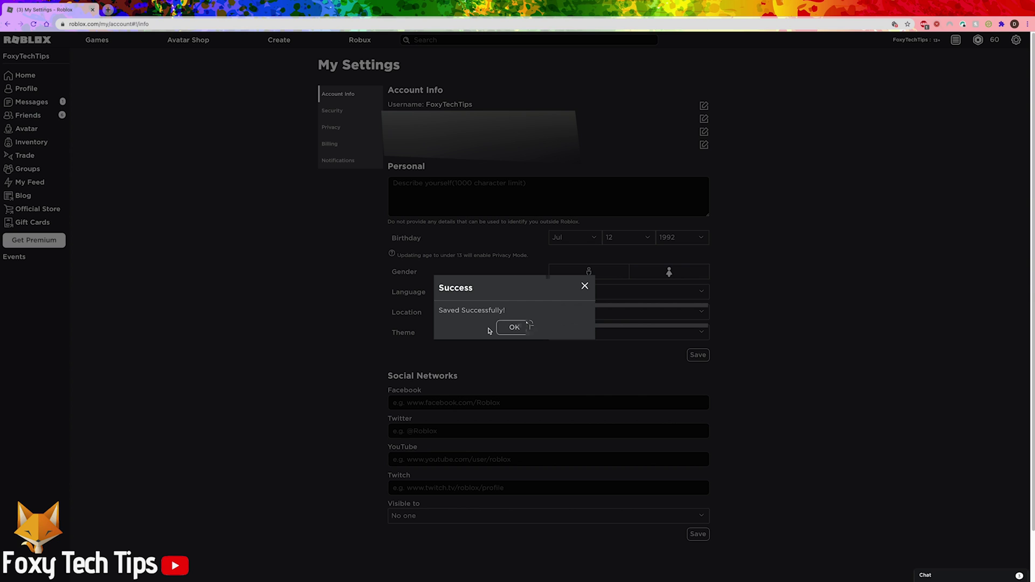
click(97, 101)
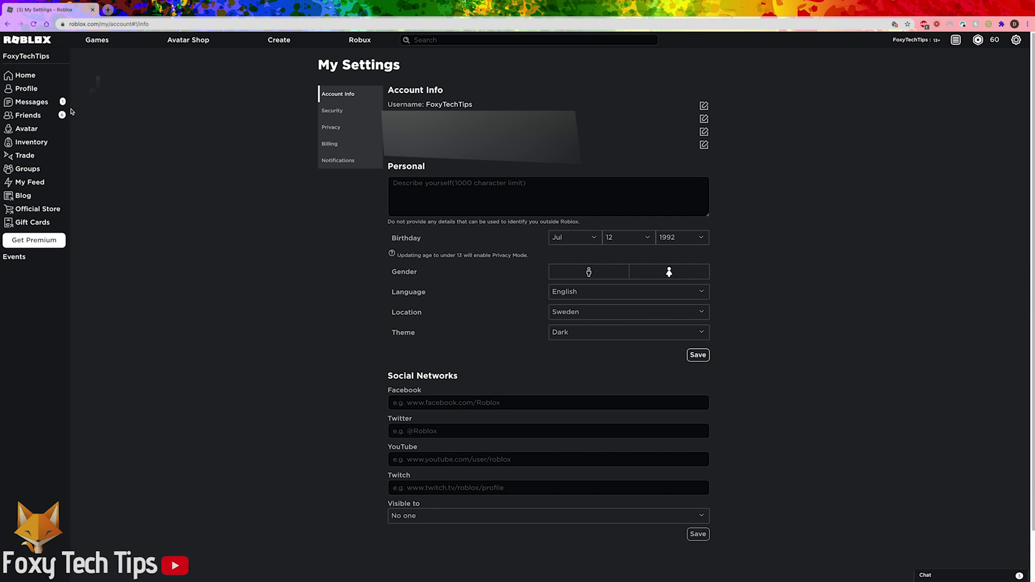
Step: Go to the Roblox help site from the gear menu and open the Contact Us article
click(1016, 40)
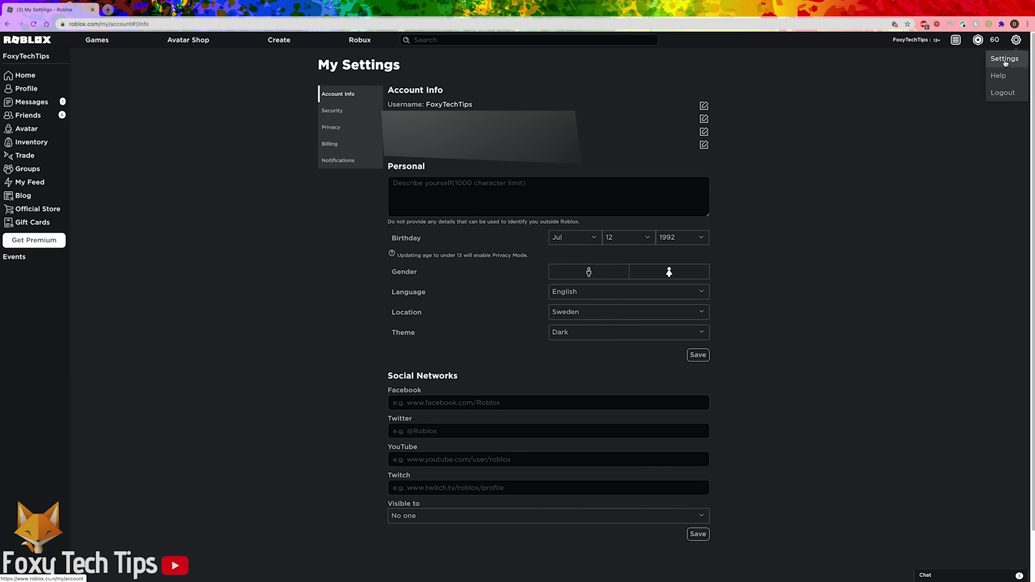
click(1007, 78)
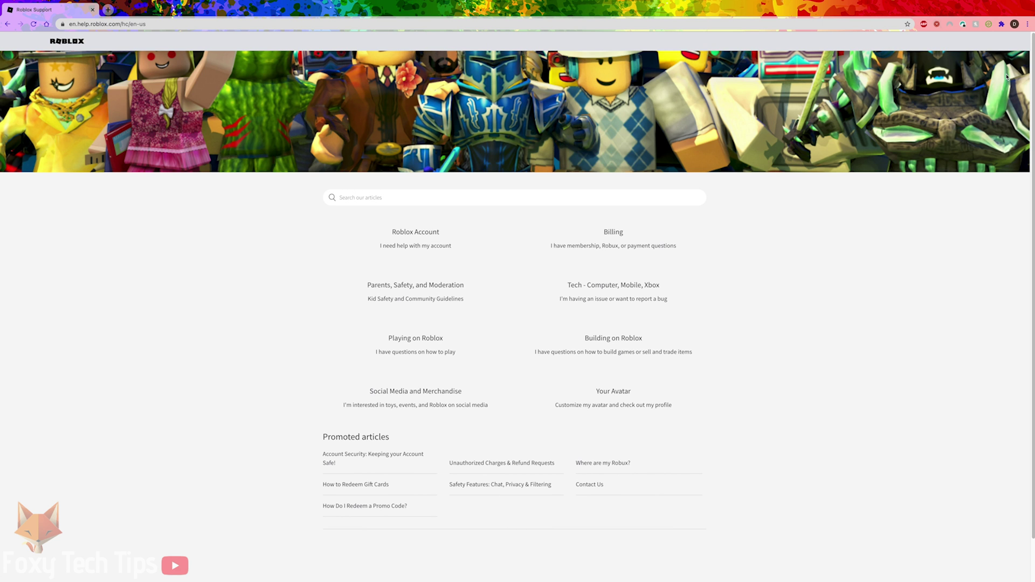
click(589, 484)
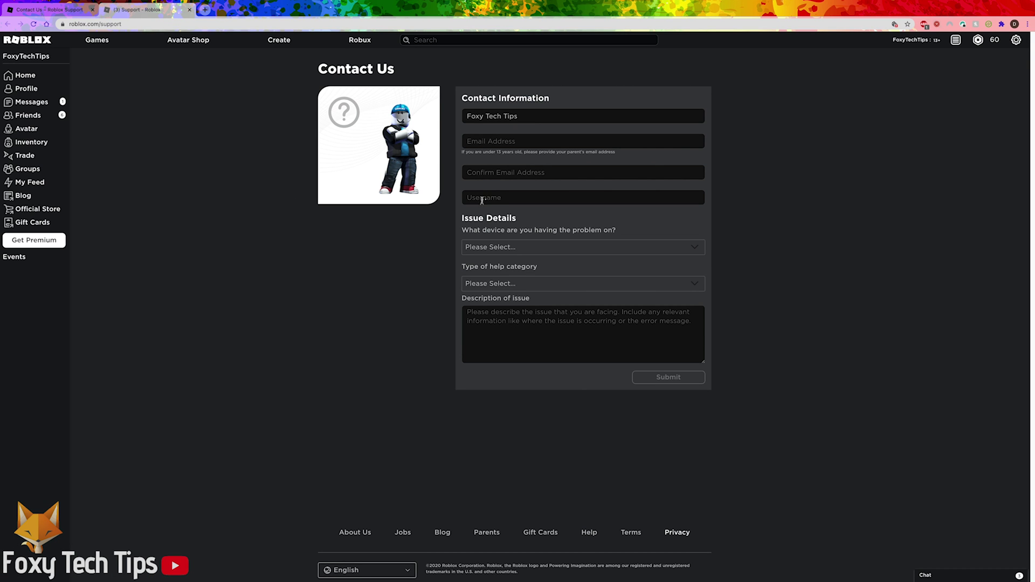
Step: Choose device PC, category Chat & Age Settings and subcategory Change Child Age, then focus the description box
click(495, 249)
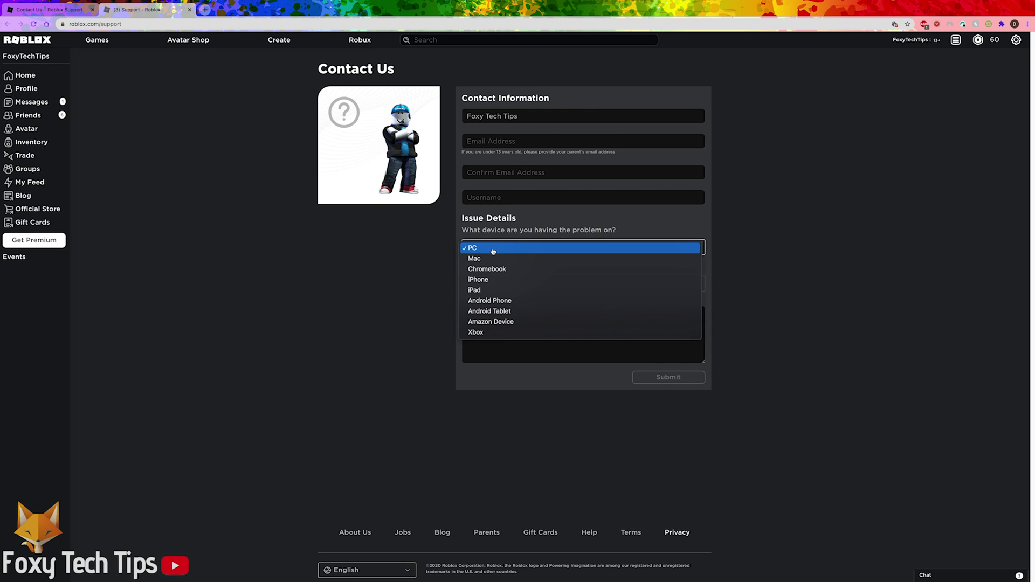
click(491, 249)
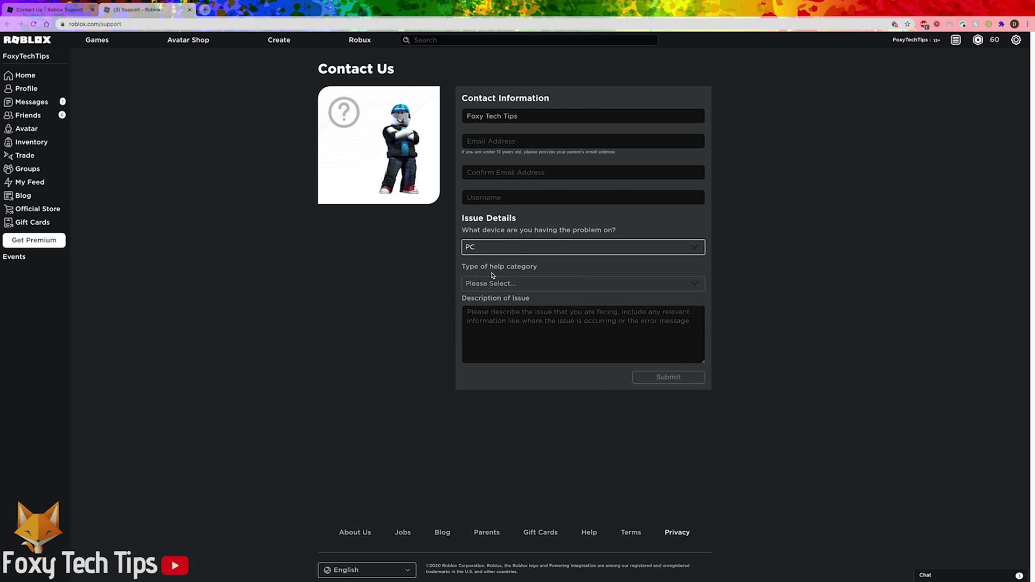
click(495, 283)
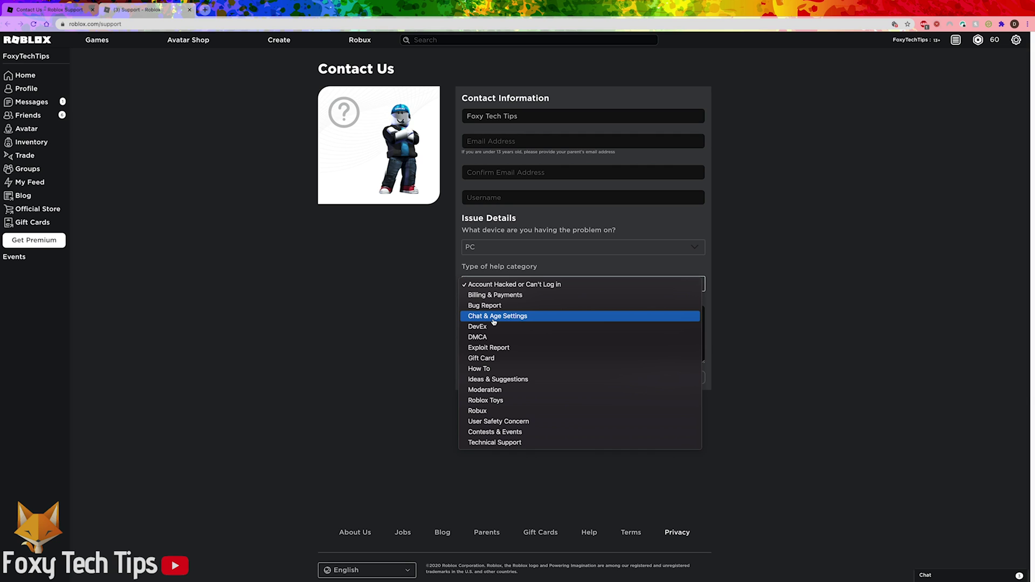
click(474, 317)
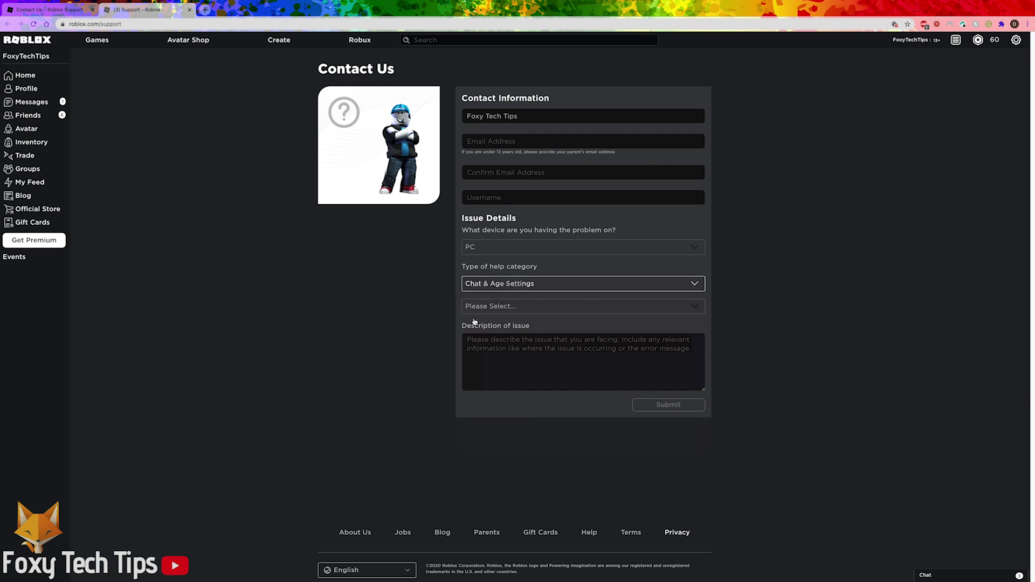
click(490, 306)
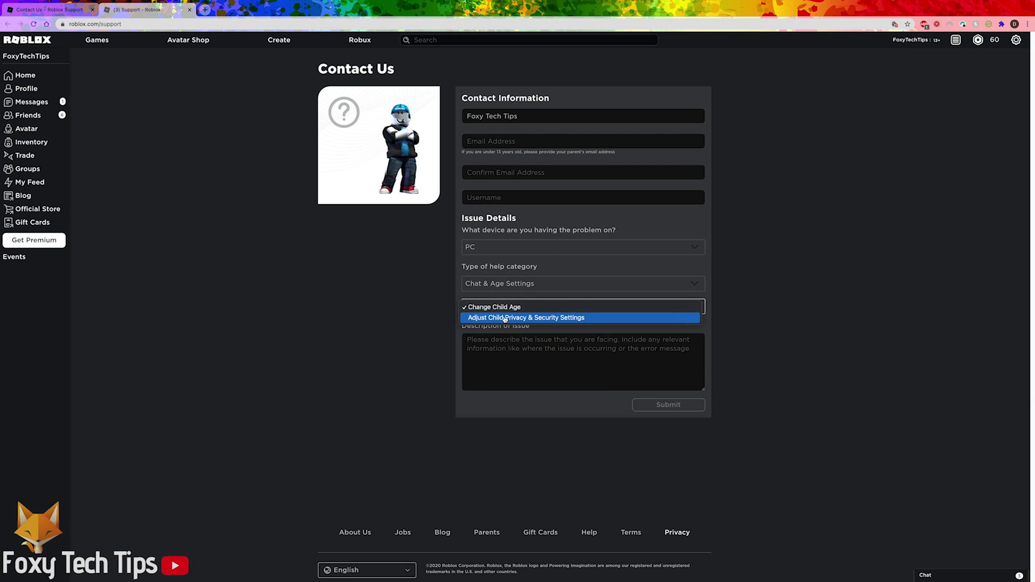
click(496, 307)
click(538, 363)
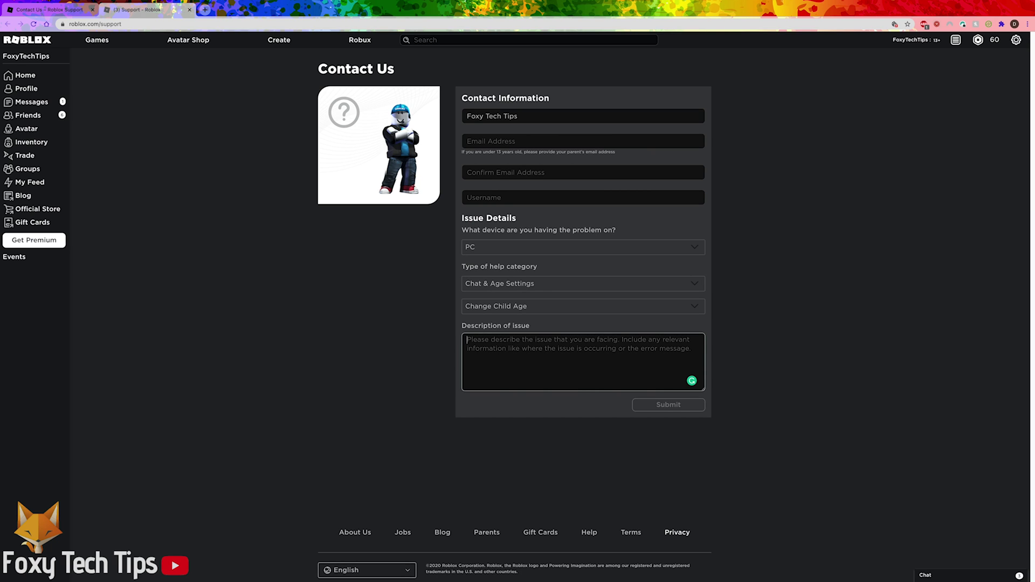
text(I haveputt he w)
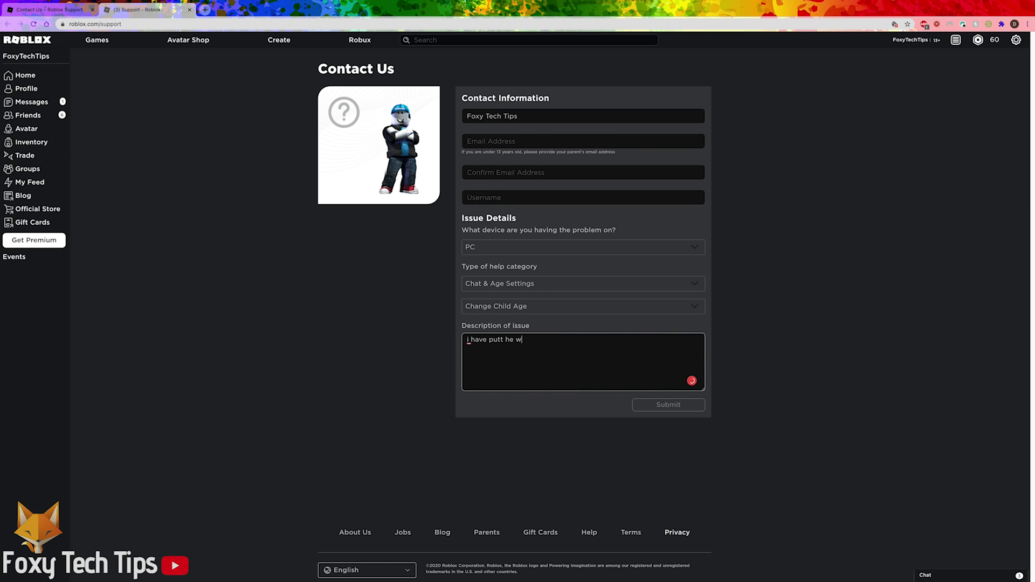
Step: Fix typos in the wrong-age-at-signup description and try to submit the request
key(BackSpace)
key(BackSpace)
key(BackSpace)
text(th)
text(e wrong age by m)
text(istake when i)
text(oining.. pl)
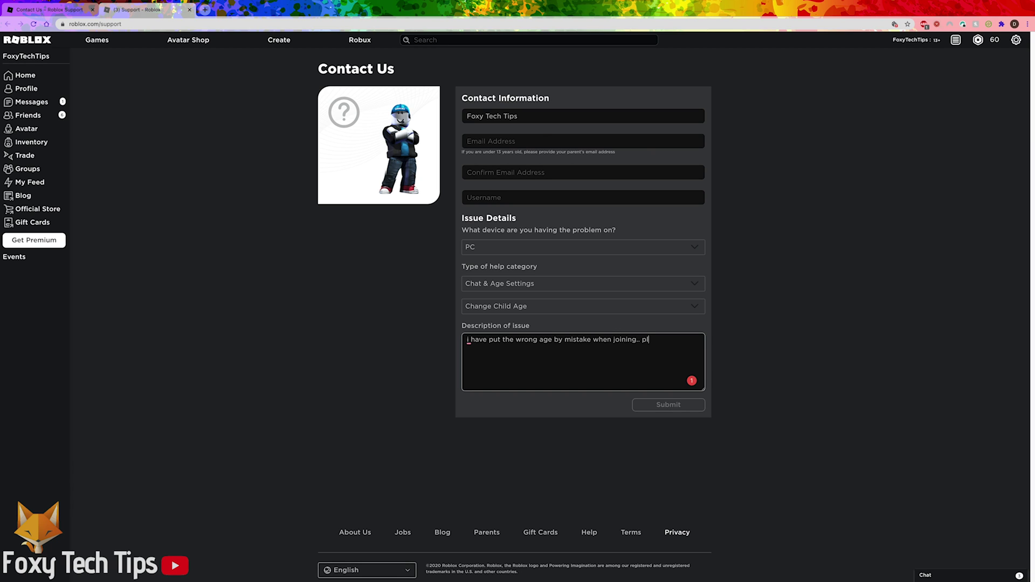
text(sa)
text(ase can you he)
text(lp me fix it?)
click(678, 407)
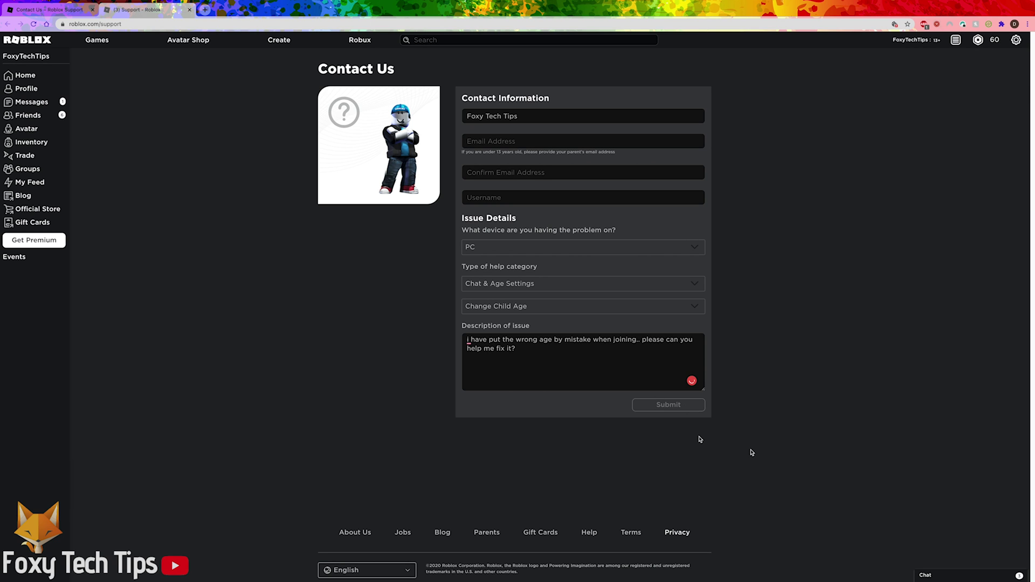